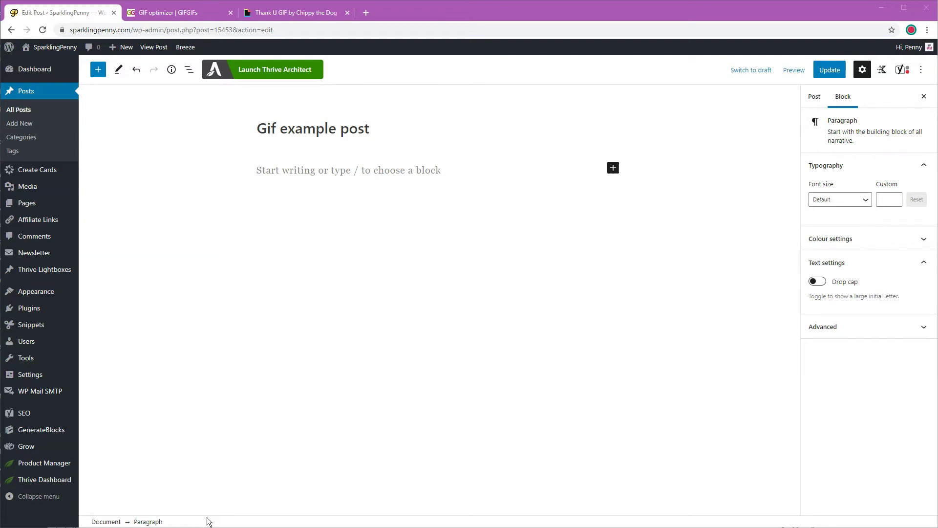
- Switch to the Downloads folder showing gingerbreadman.gif beside the empty post
key("alt+Tab")
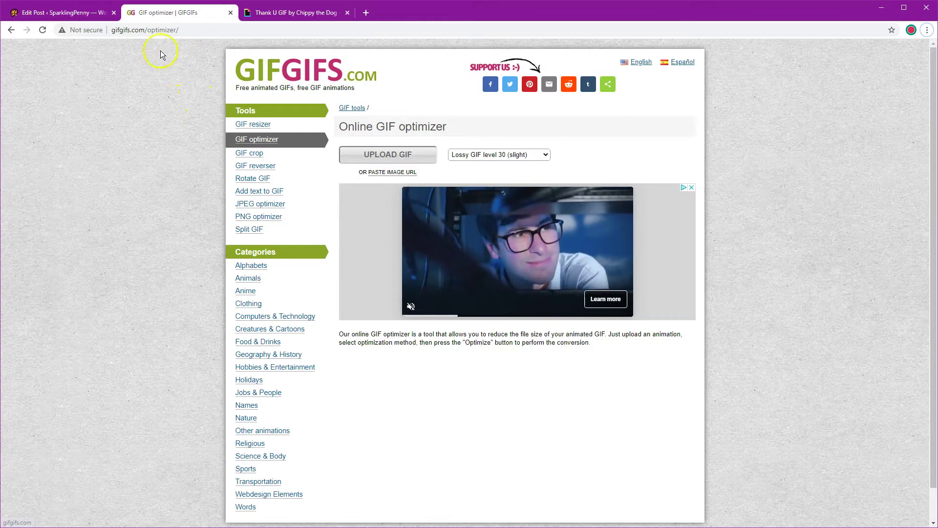
- Upload gingerbreadman.gif to GIFGIFs and choose Lossy GIF level 80 (medium) as the method
left_click(408, 160)
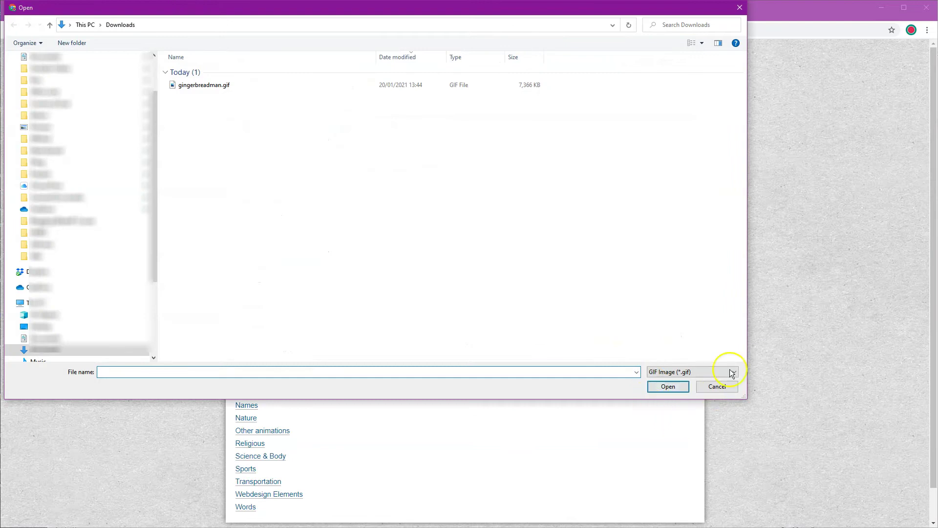
left_click(668, 385)
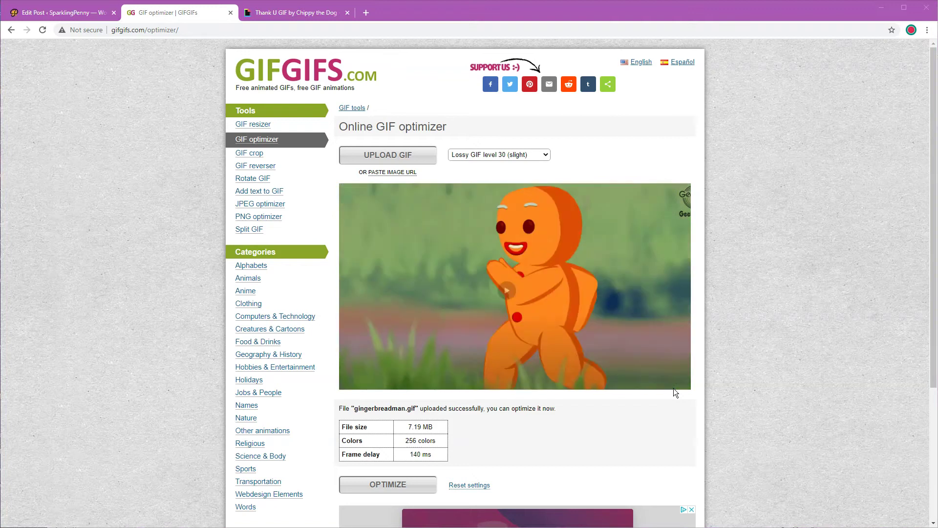
left_click(495, 155)
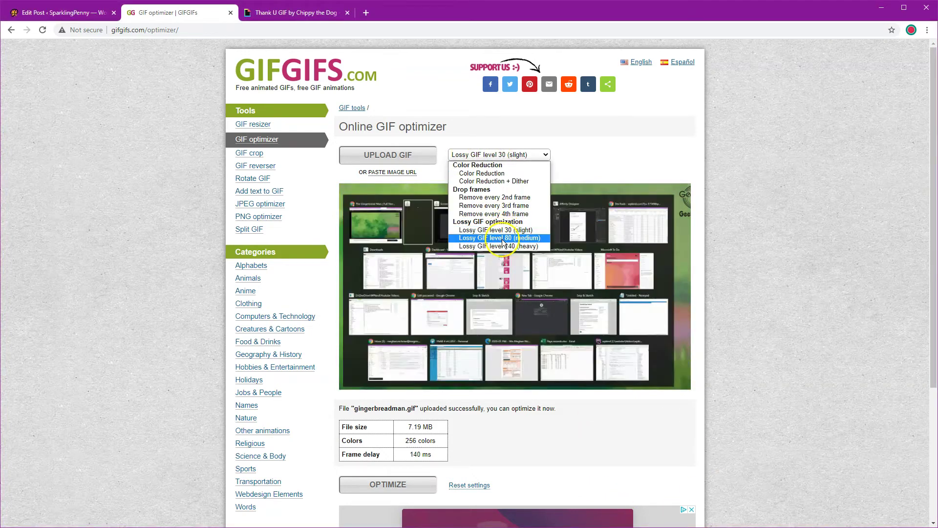
left_click(502, 239)
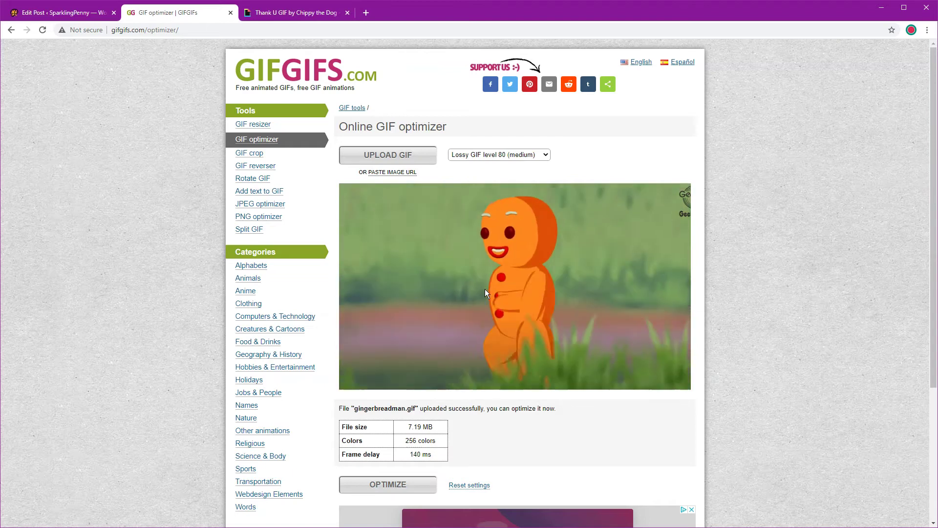
- Optimize the gingerbread GIF to 2.6 MB (−64.2%) and download the optimized file
scroll(484, 293, "down", 4)
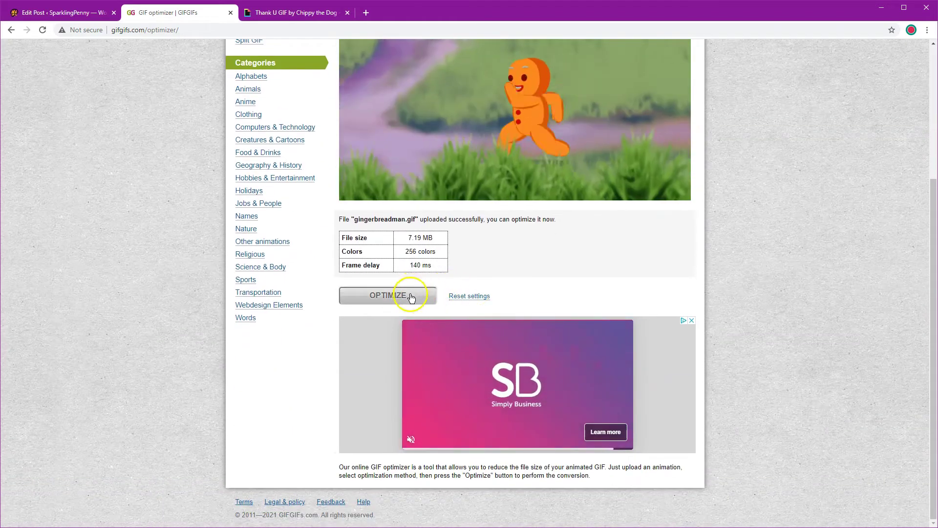
left_click(410, 296)
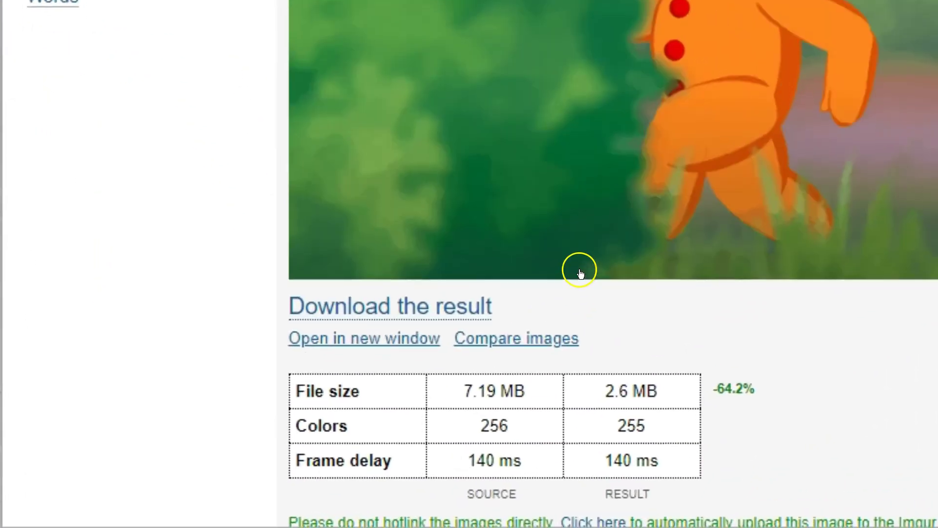
scroll(577, 269, "down", 5)
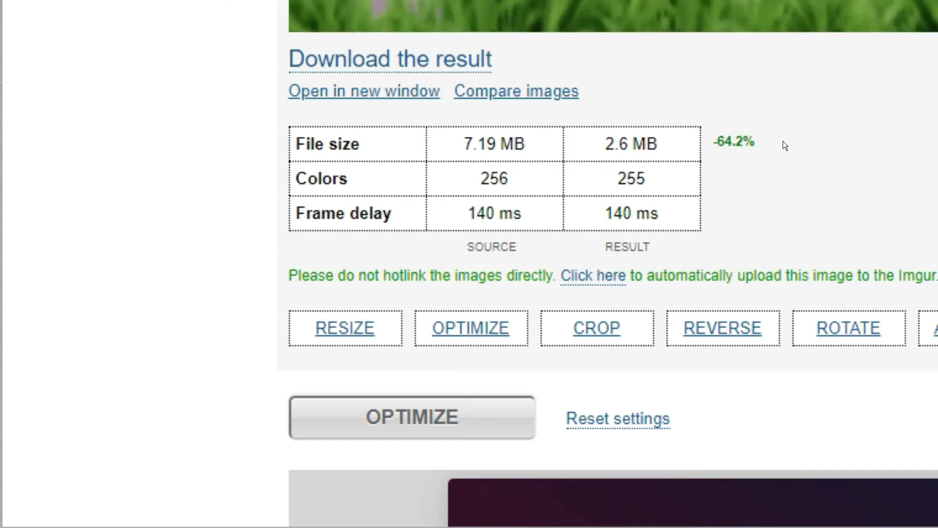
scroll(749, 209, "down", 5)
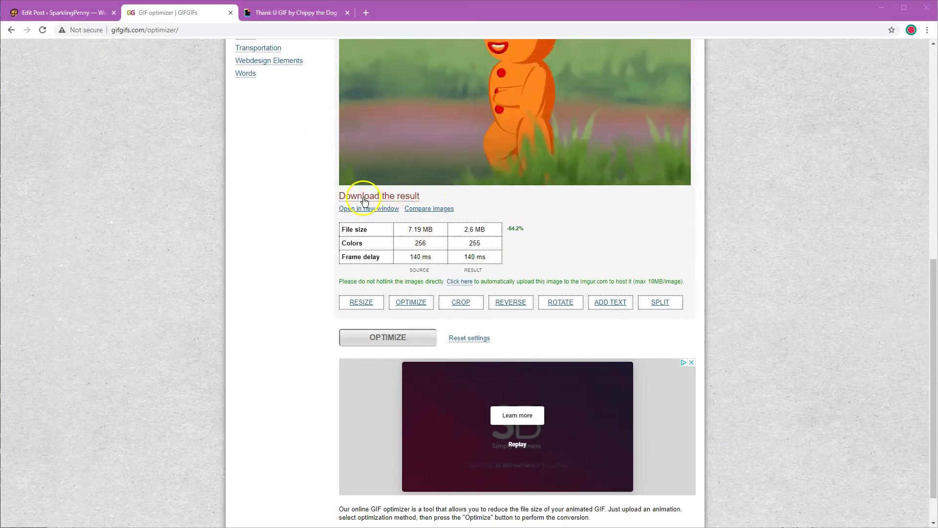
left_click(364, 198)
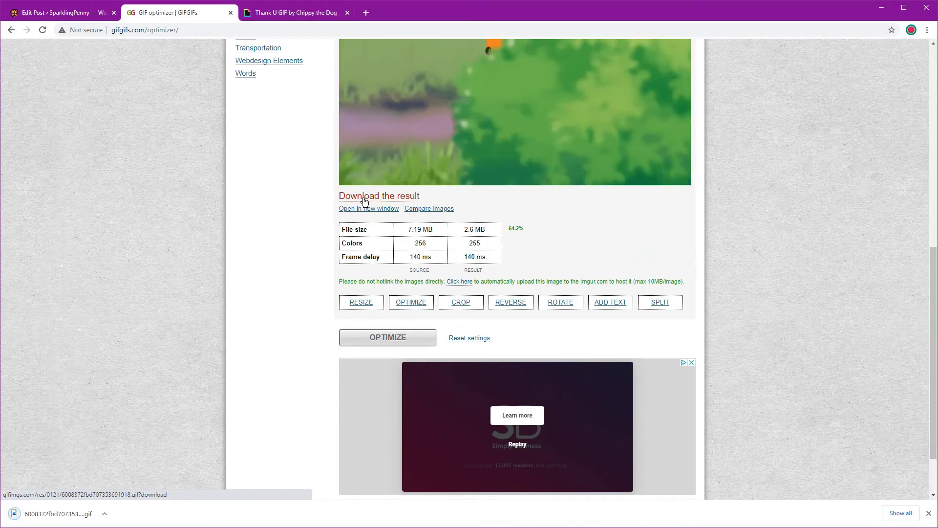
left_click(435, 270)
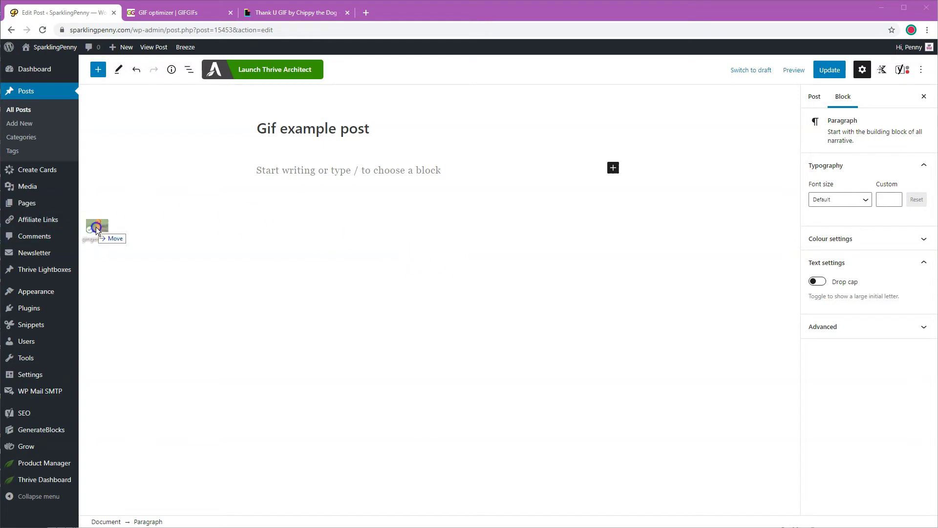
- Drop the optimized gingerbread GIF into the post and set its image size to Full Size (1590×932)
left_click_drag(103, 230, 289, 169)
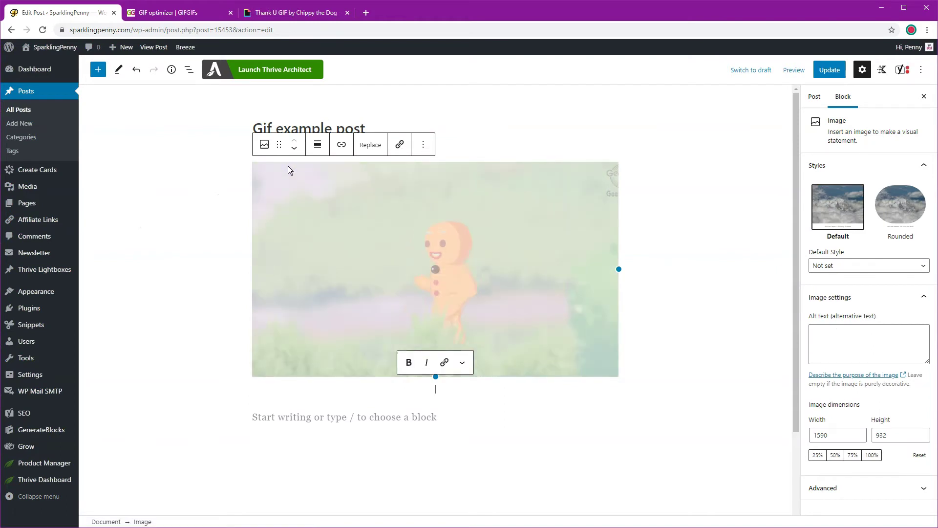
left_click(225, 191)
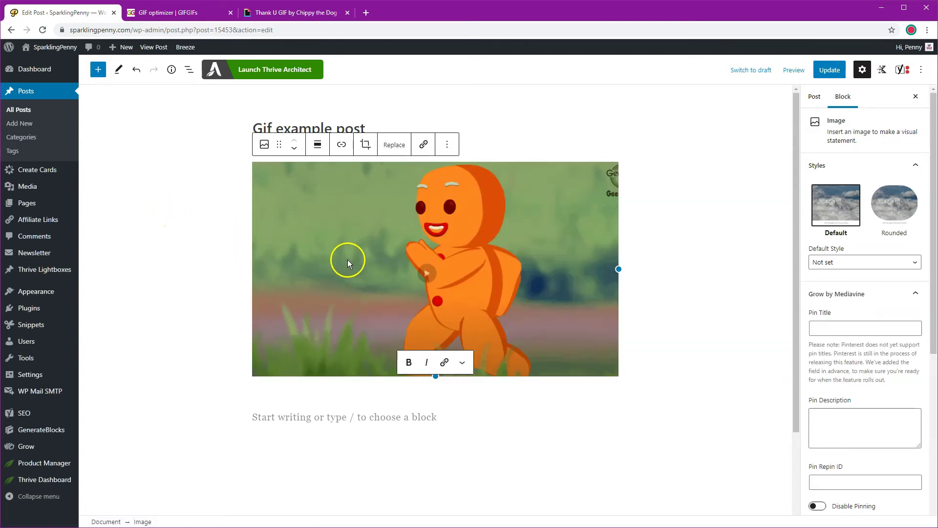
left_click(447, 277)
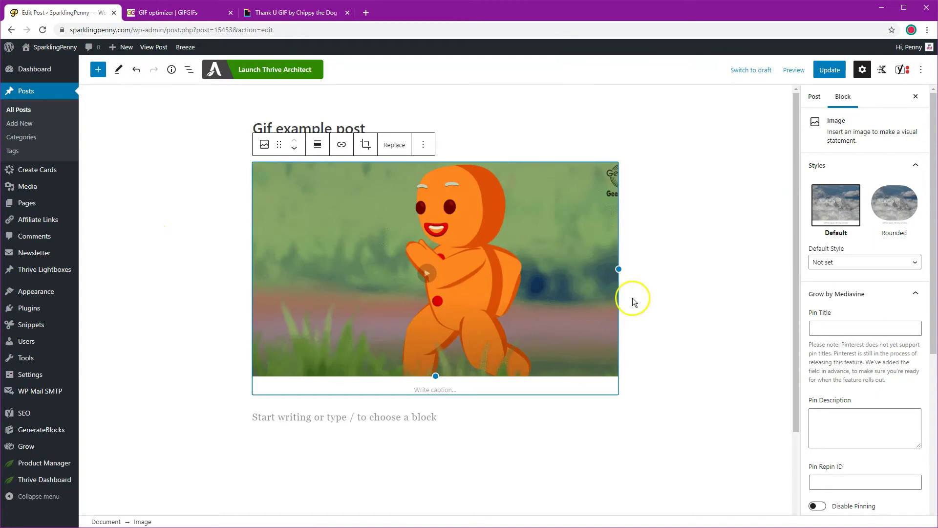
scroll(854, 366, "down", 5)
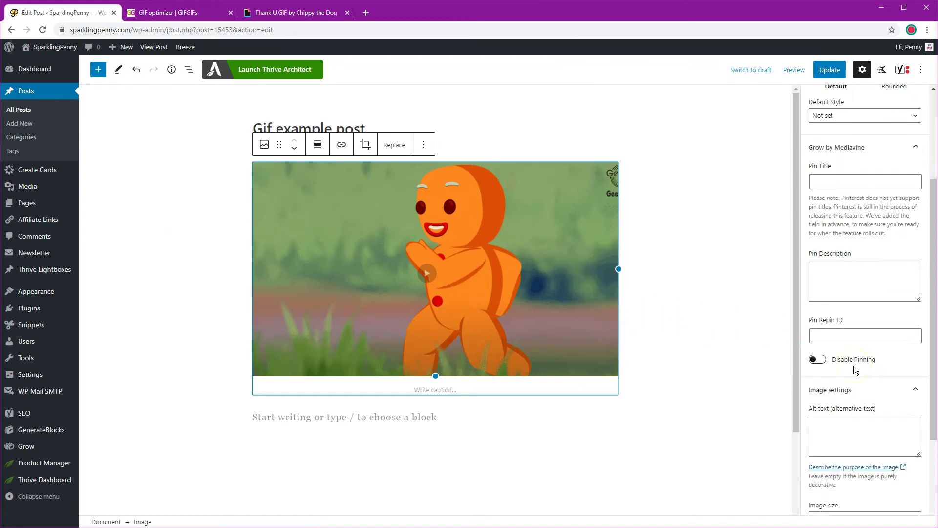
scroll(854, 369, "down", 1)
left_click(847, 385)
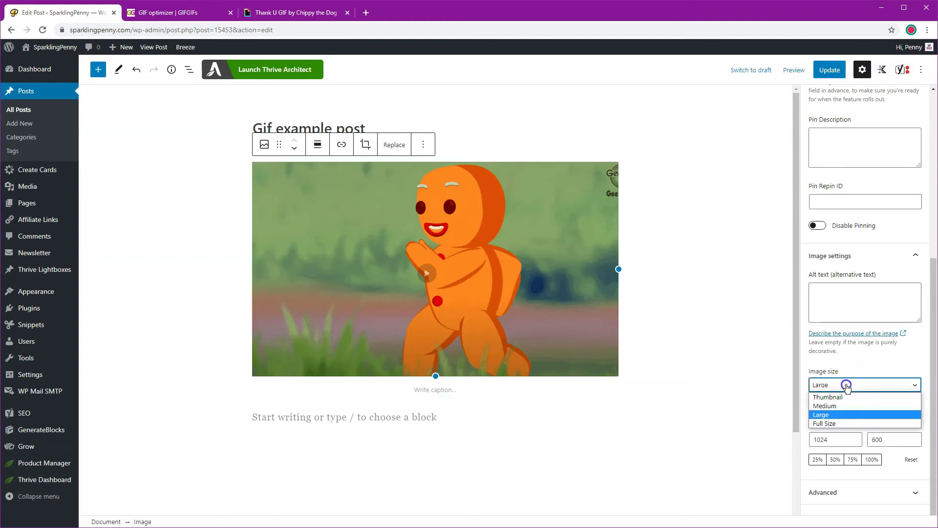
left_click(842, 423)
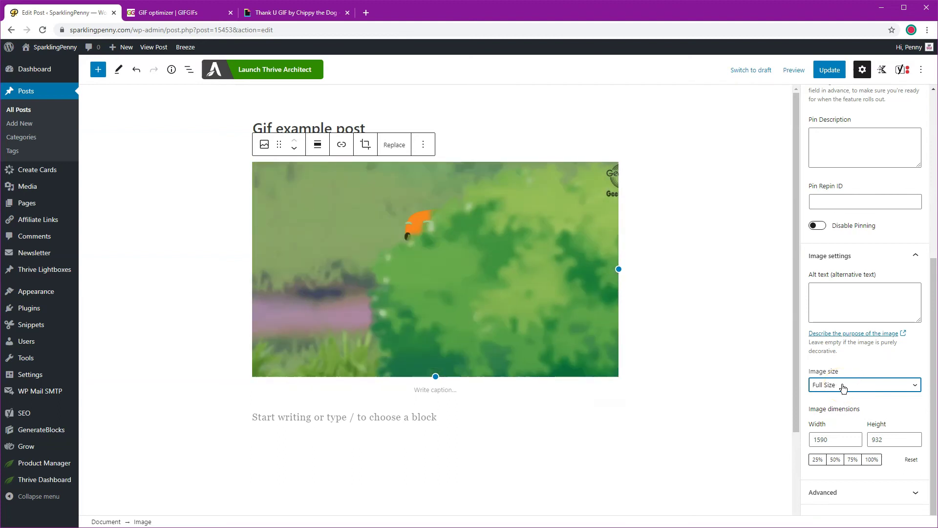
- Copy the iframe embed code of Chippy the Dog's Thank U GIF on Giphy
key("ctrl+3")
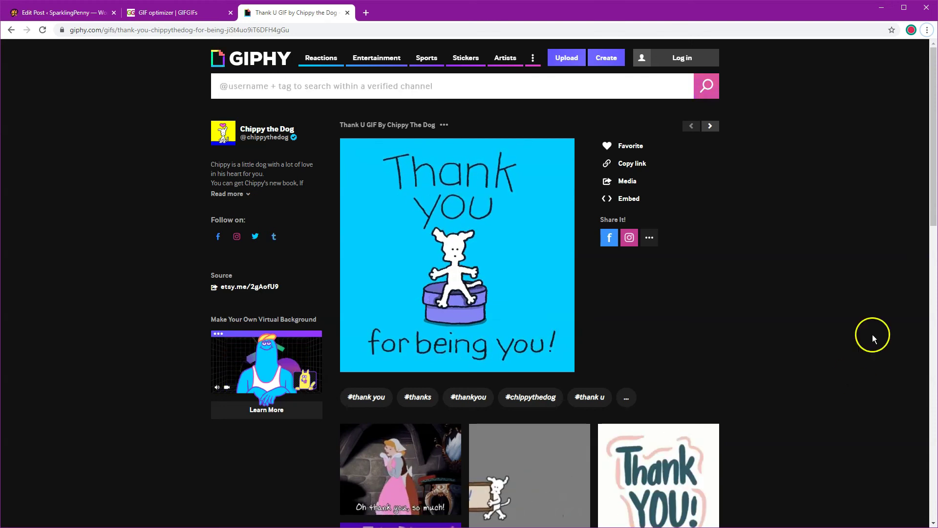
mouse_move(447, 232)
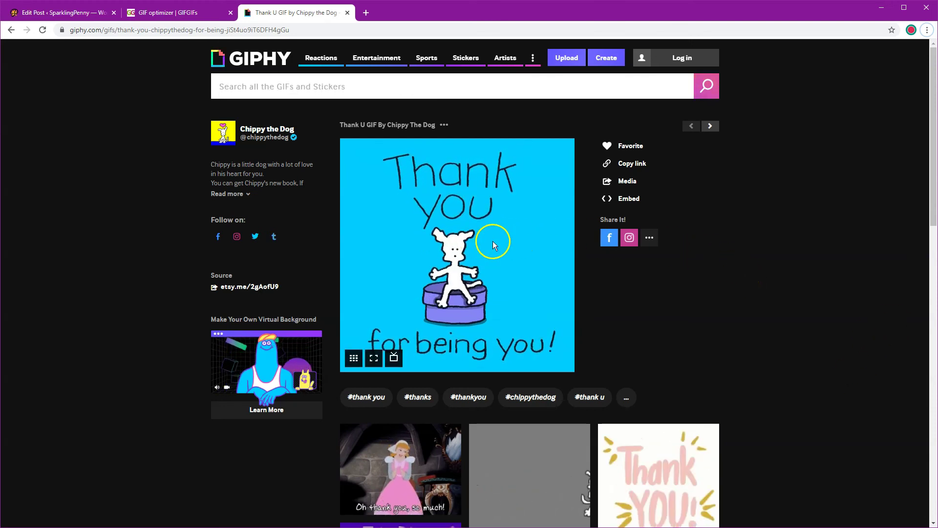
left_click(628, 200)
left_click(457, 237)
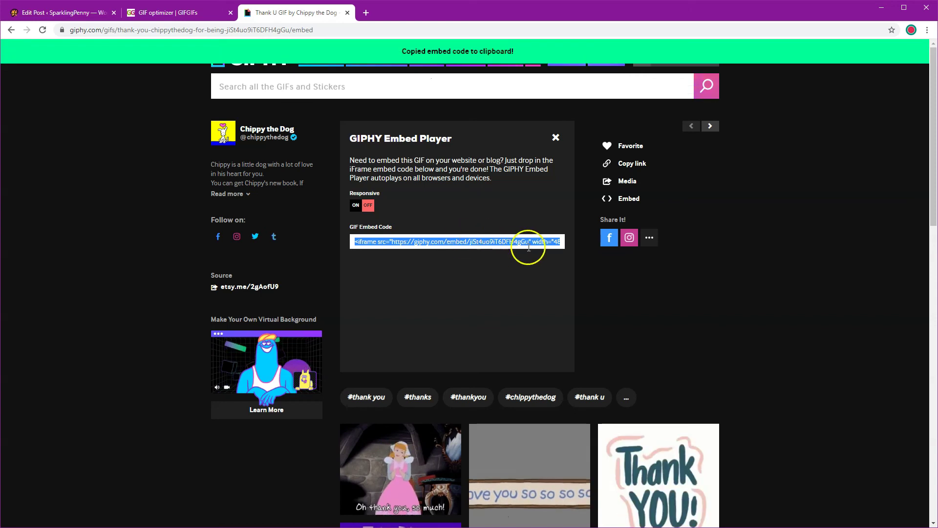
- Add a Custom HTML block via /html and paste the Giphy embed code into it
left_click(49, 15)
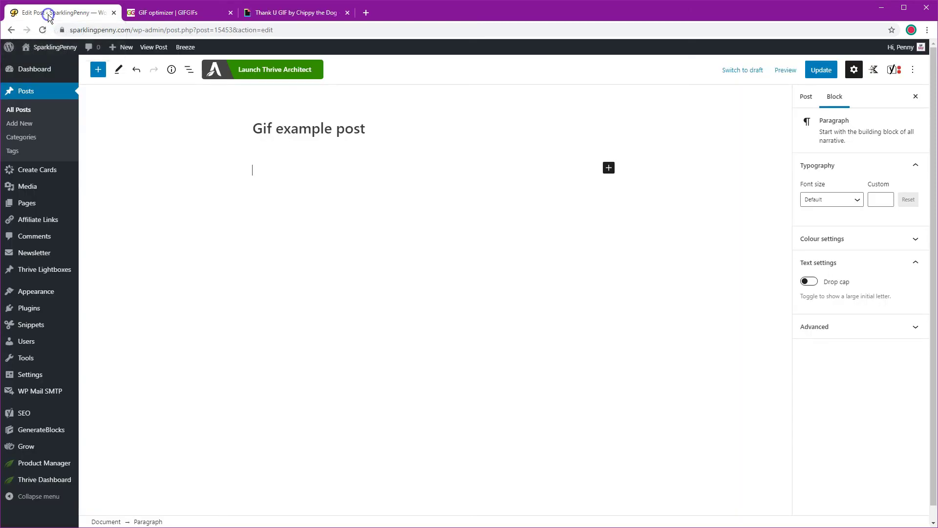
type("/")
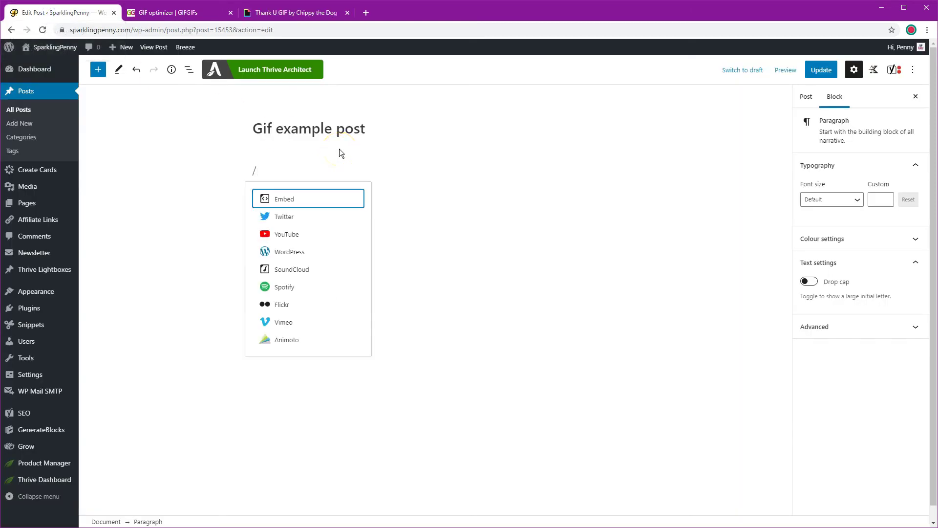
type("html")
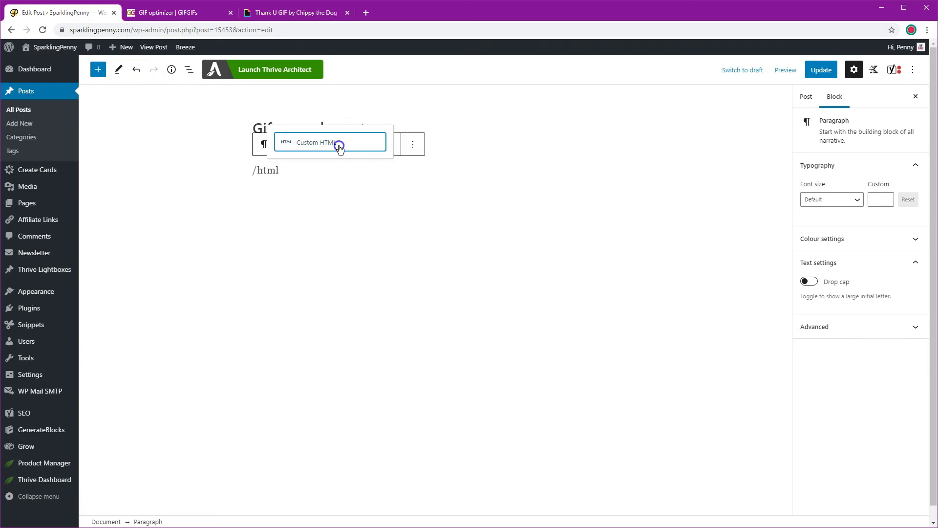
left_click(339, 147)
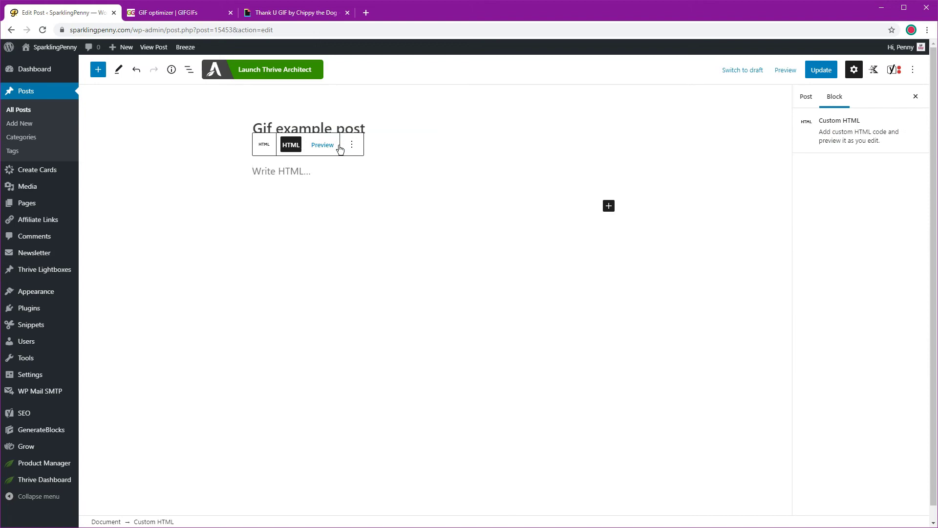
right_click(279, 171)
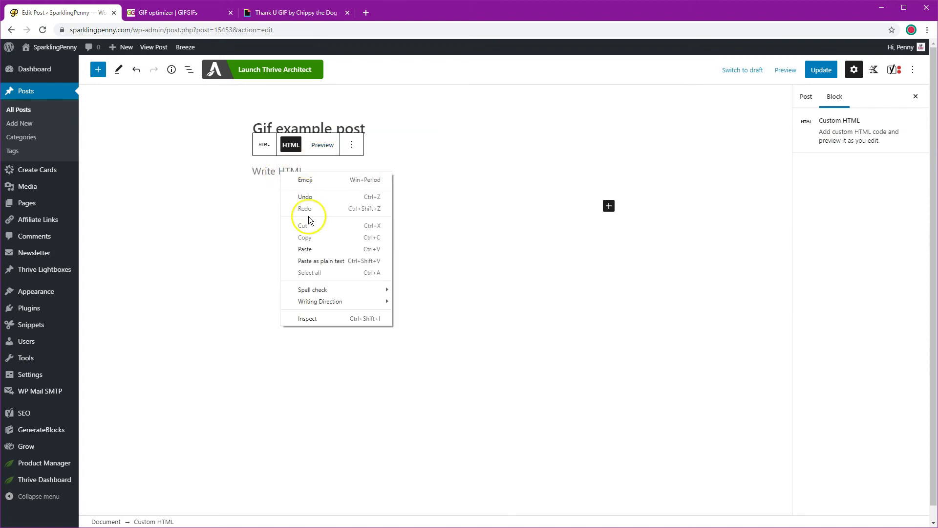
left_click(311, 250)
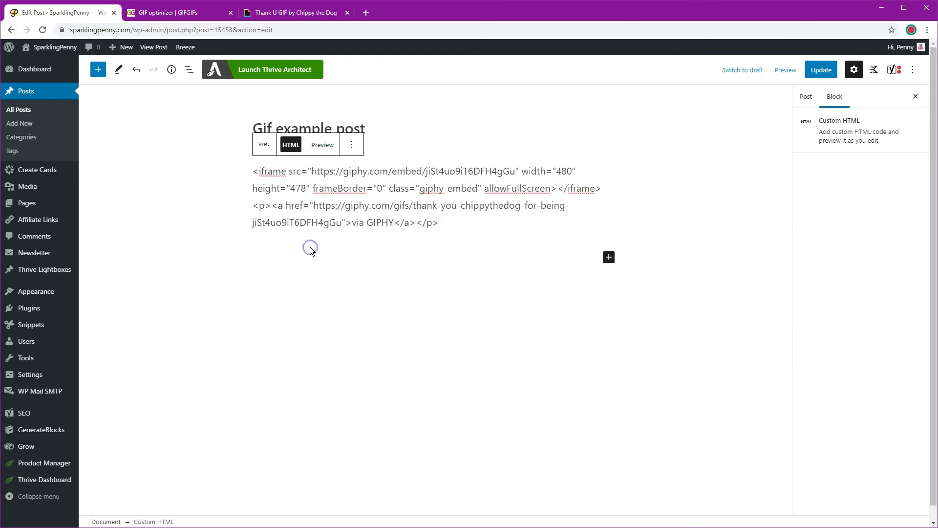
- Preview the HTML block so the Thank You GIF renders in the post
left_click(327, 147)
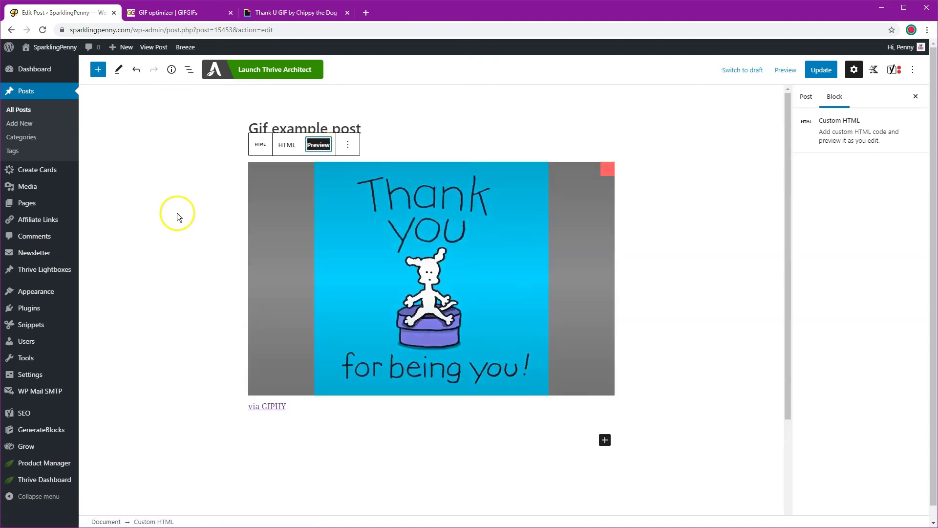
left_click(174, 215)
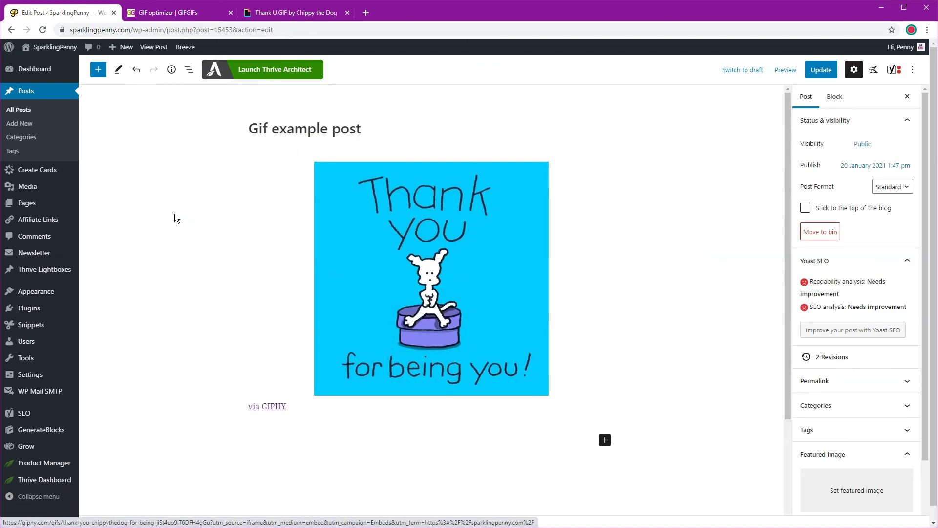
left_click(430, 322)
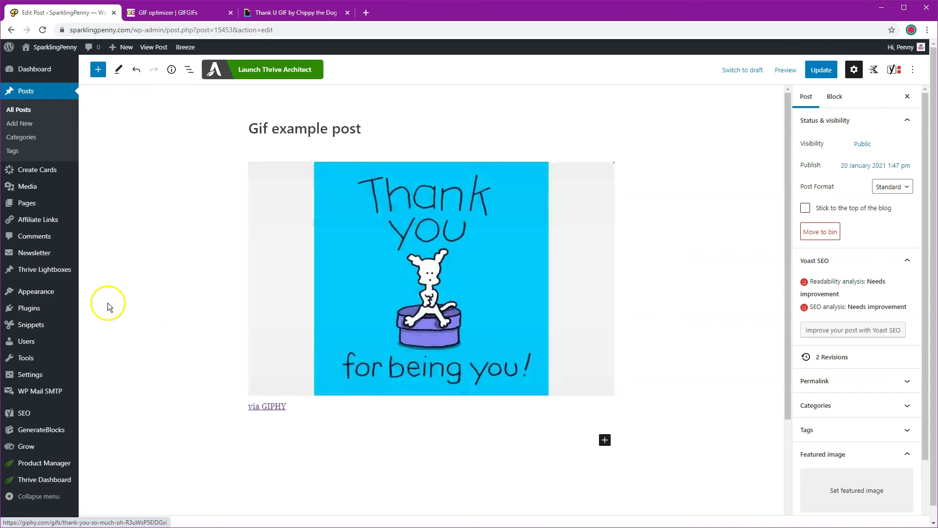